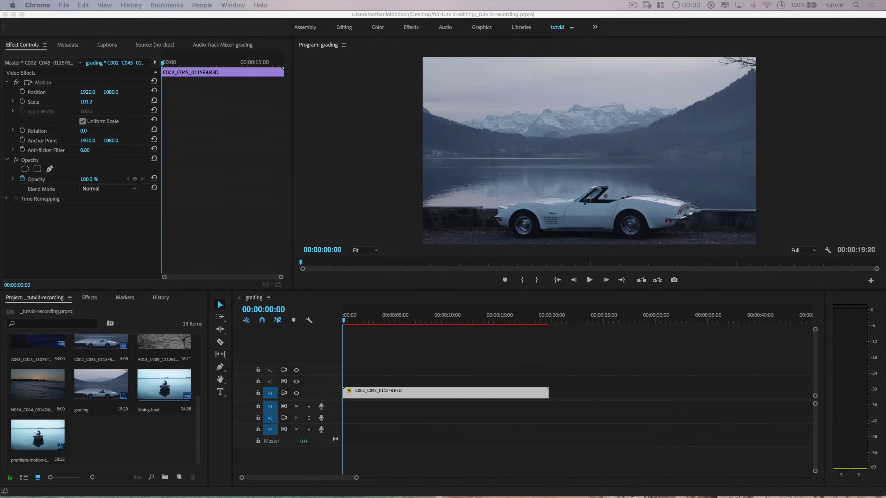
Step: Focus the grading sequence timeline and drag its divider down to enlarge the Program monitor
click(478, 358)
click(477, 357)
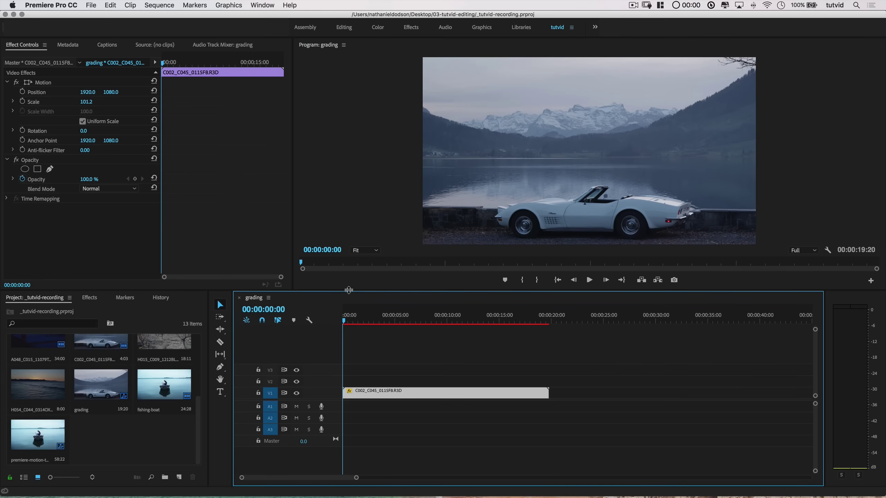
drag(348, 292, 348, 317)
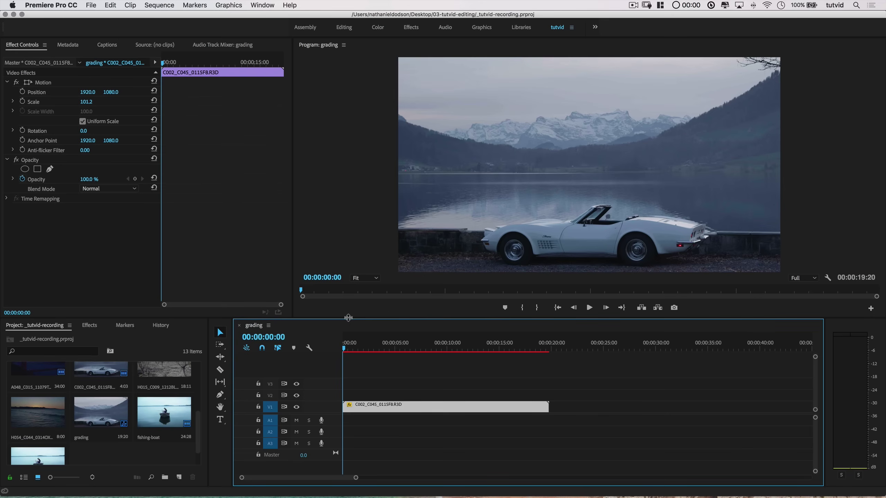
Step: Switch to the Color workspace, check Effect Controls, then return to the Lumetri Scopes view
click(378, 28)
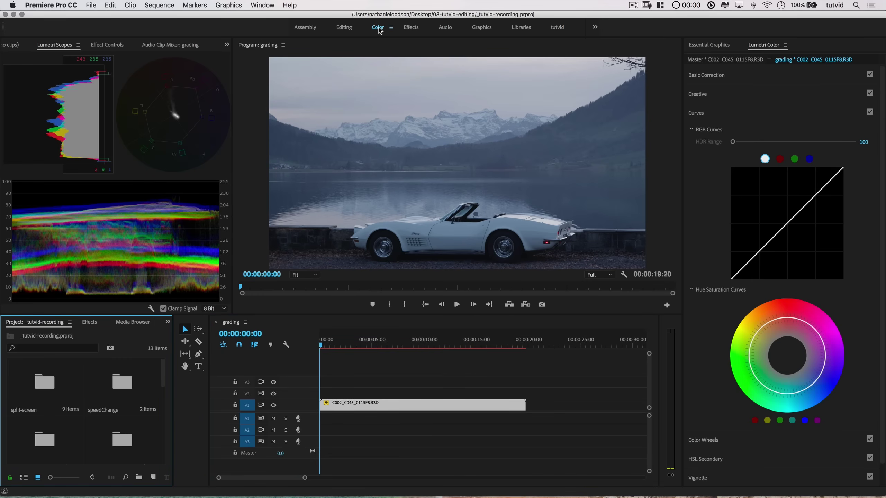
click(106, 45)
click(58, 47)
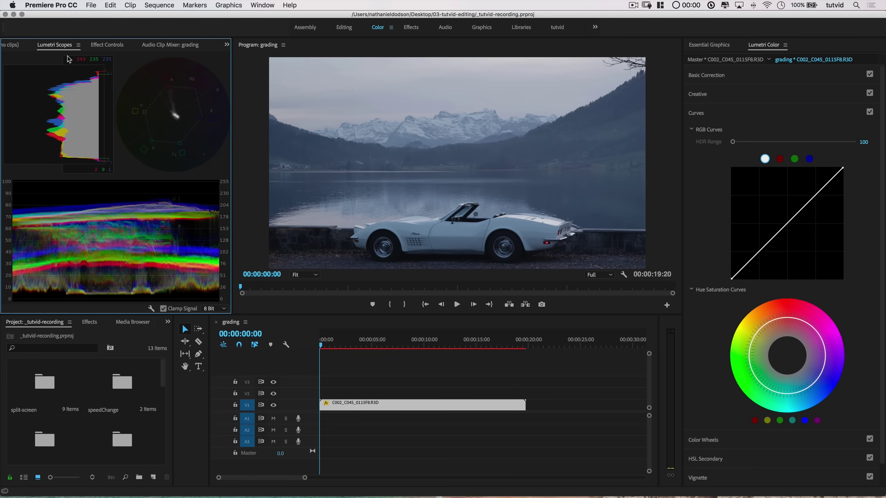
right_click(122, 170)
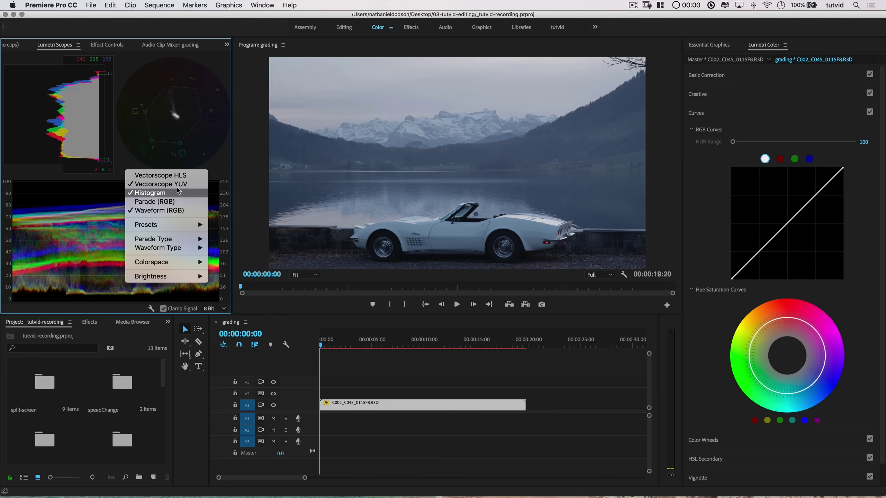
mouse_move(171, 244)
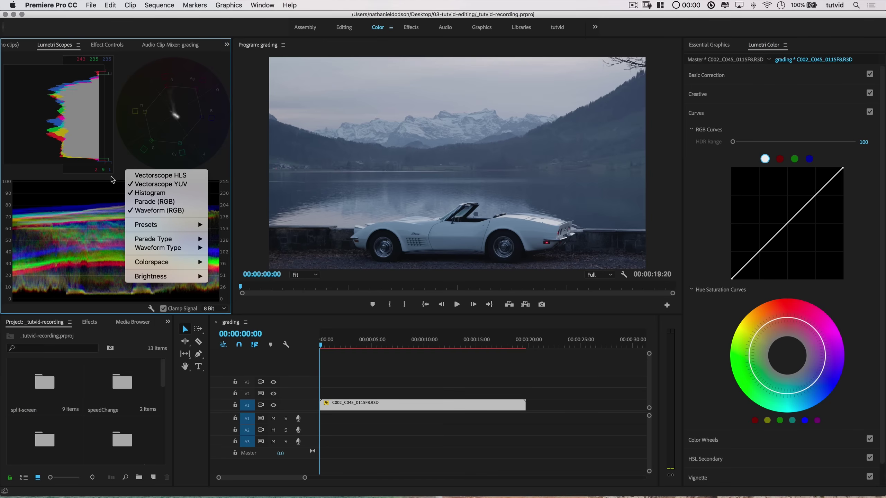
click(111, 180)
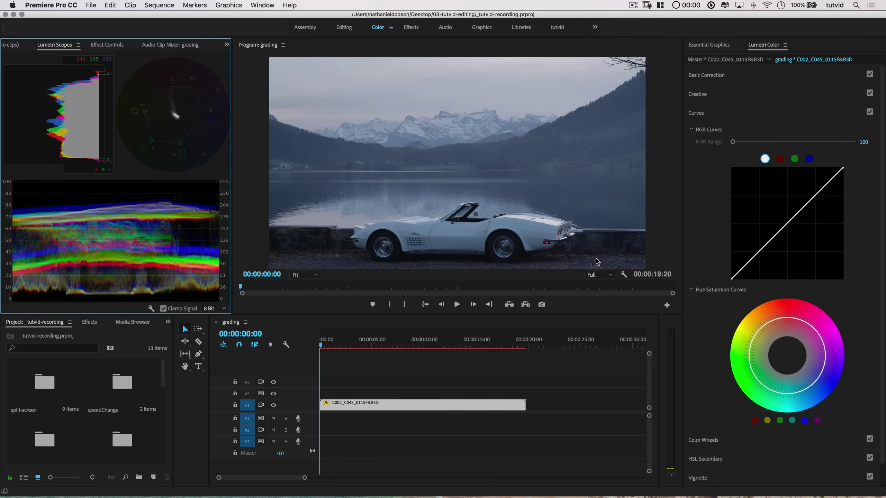
click(698, 113)
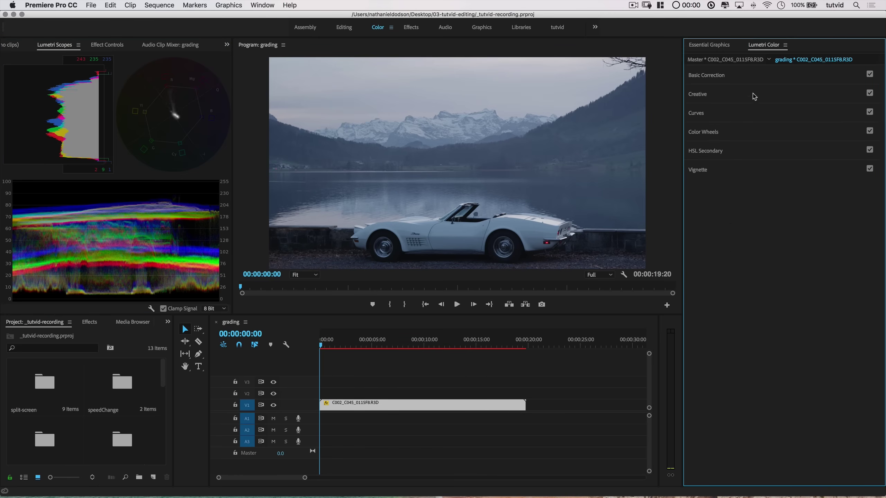
click(705, 113)
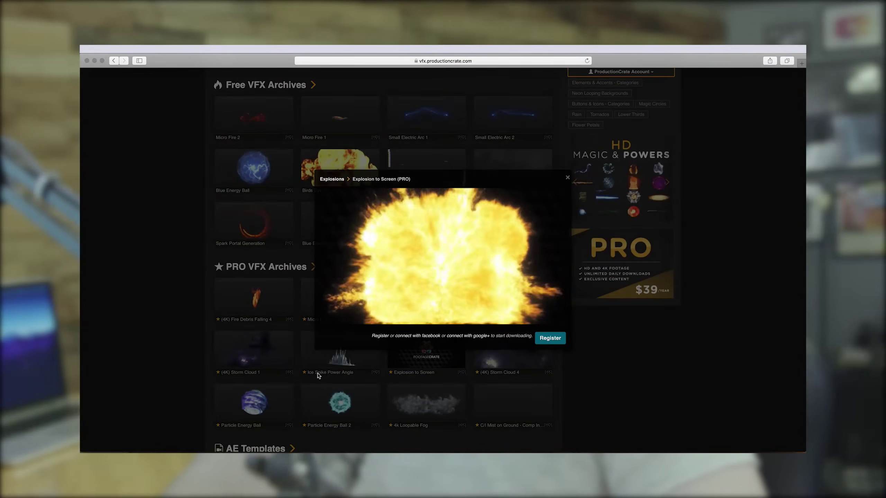
Step: Close the Explosion to Screen and Spark Portal Generation effect previews
click(282, 280)
click(249, 234)
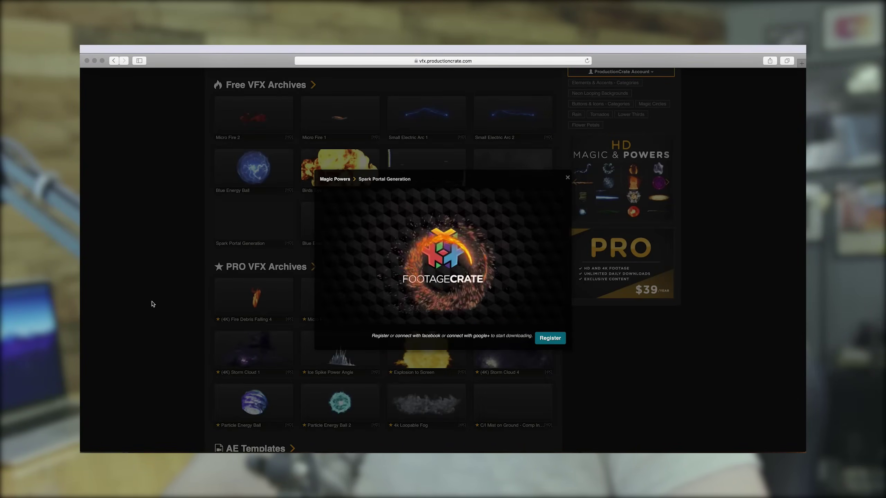
key(Escape)
scroll(152, 304, up, 3)
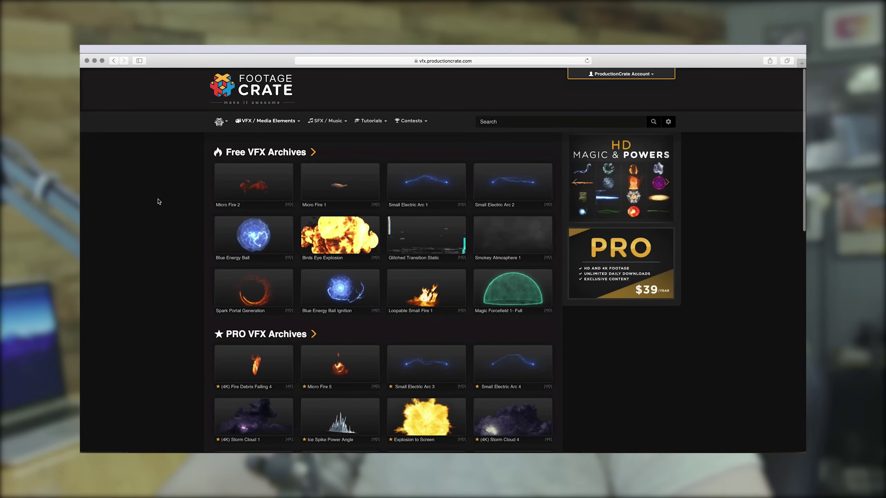
Step: Browse to Motion Graphics > Transitions, show the GLITCHED effects, and open the PRO $39 page
click(265, 123)
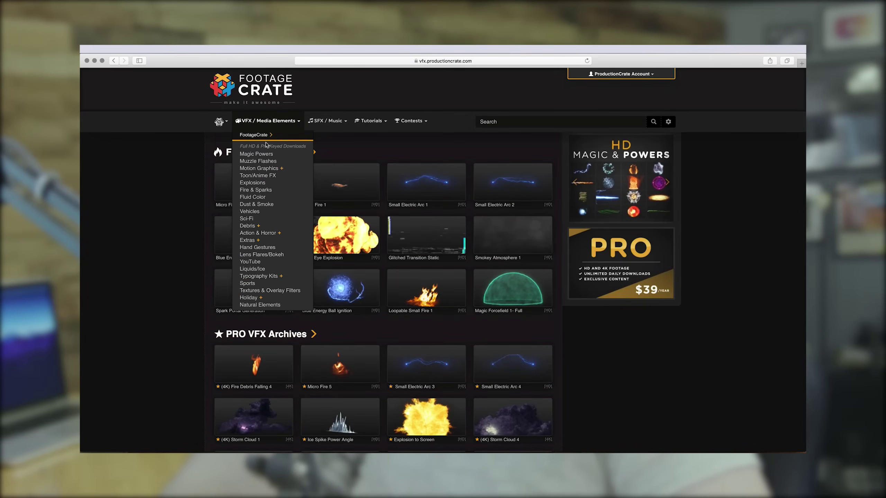
mouse_move(269, 168)
click(305, 176)
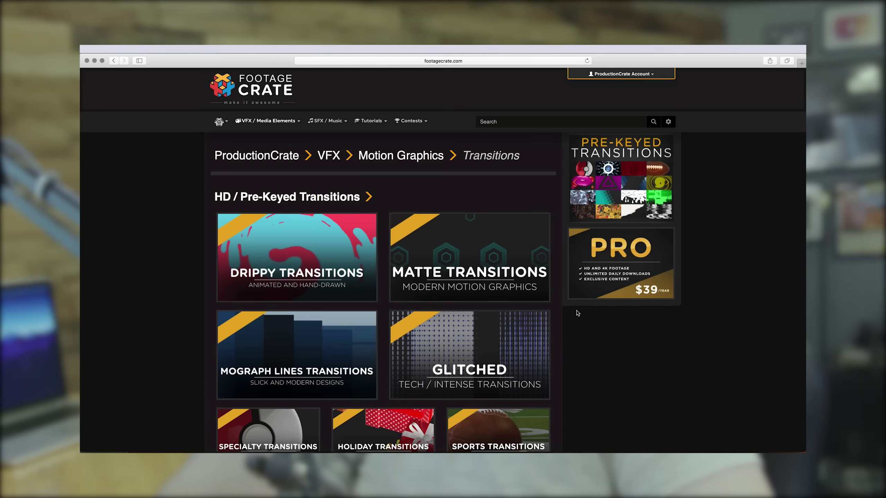
scroll(577, 319, down, 5)
click(534, 307)
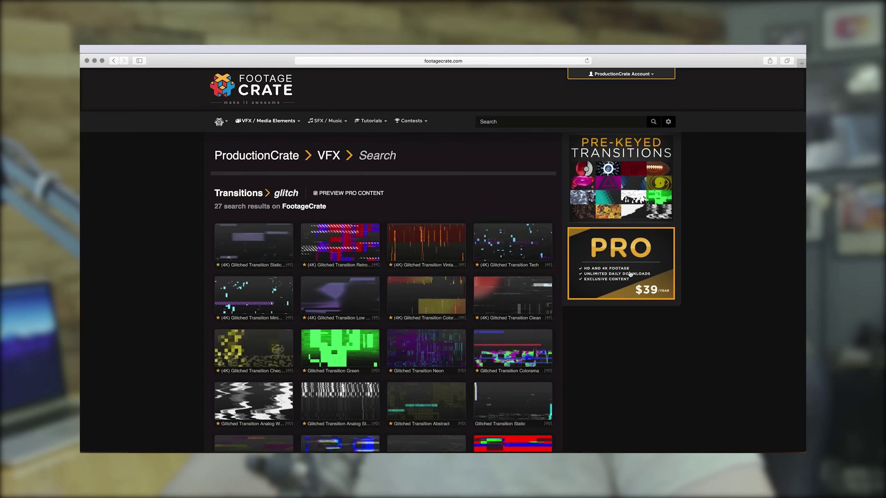
click(630, 274)
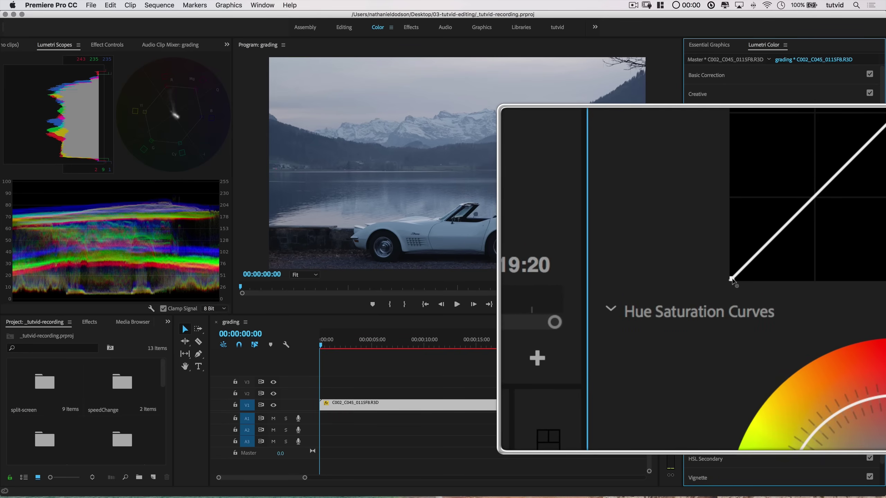
drag(732, 279, 726, 246)
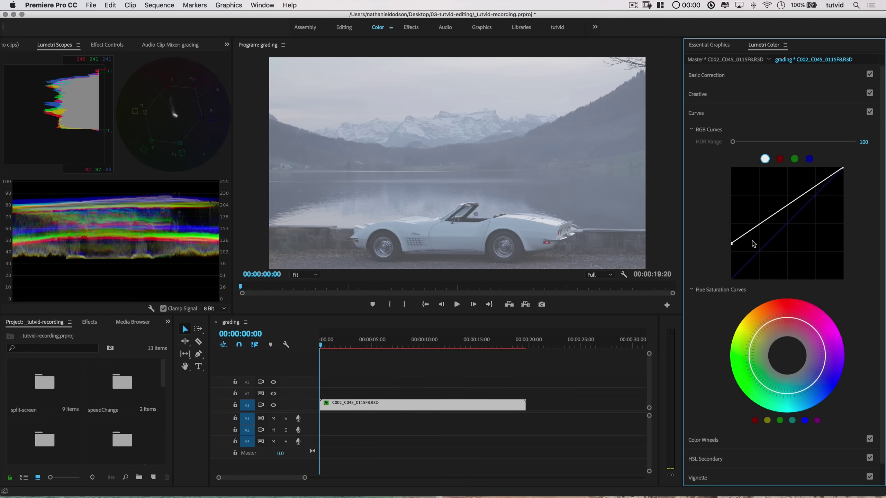
double_click(733, 245)
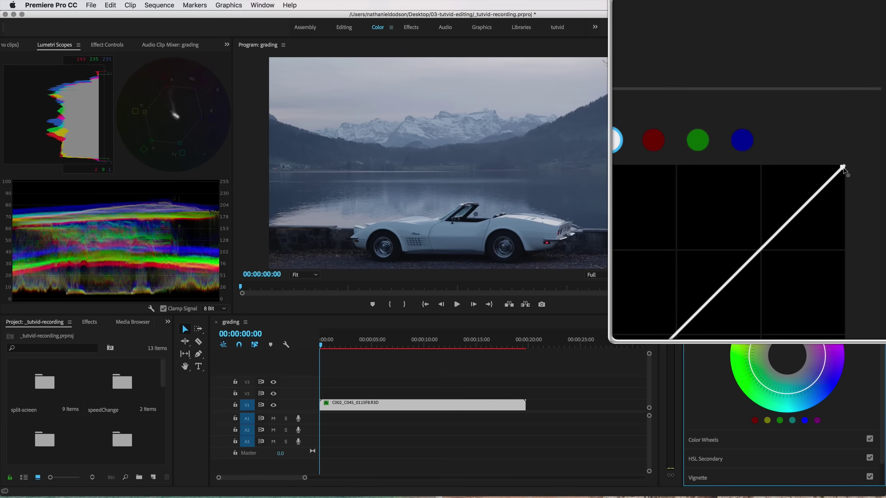
drag(844, 170, 843, 204)
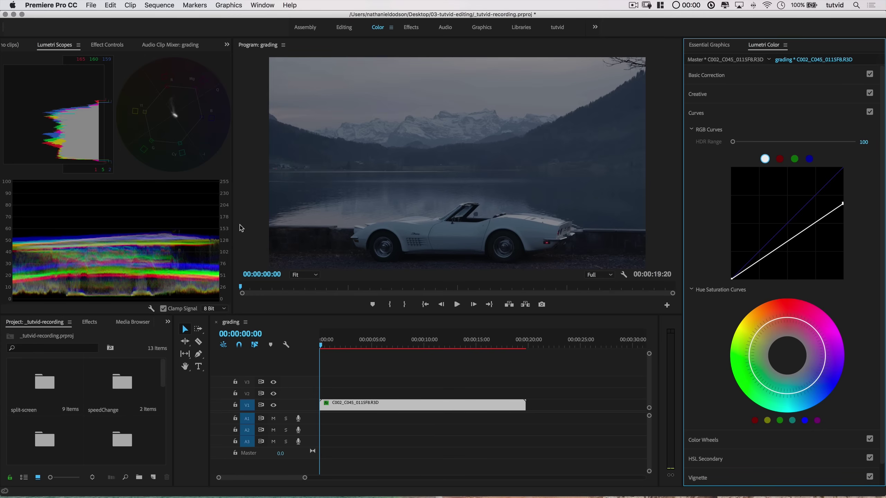
double_click(844, 208)
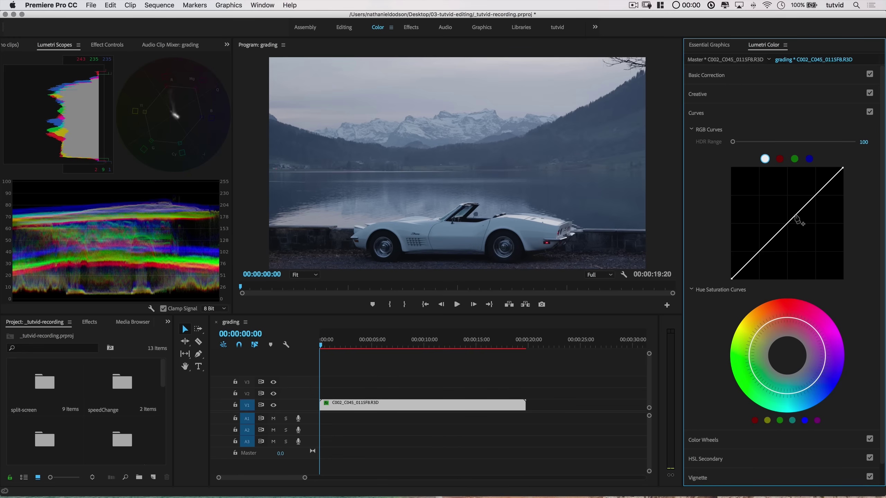
Step: Shape the RGB master curve into a steep S, pulling shadow points down and highlight points up
click(787, 224)
click(760, 252)
drag(759, 253, 759, 259)
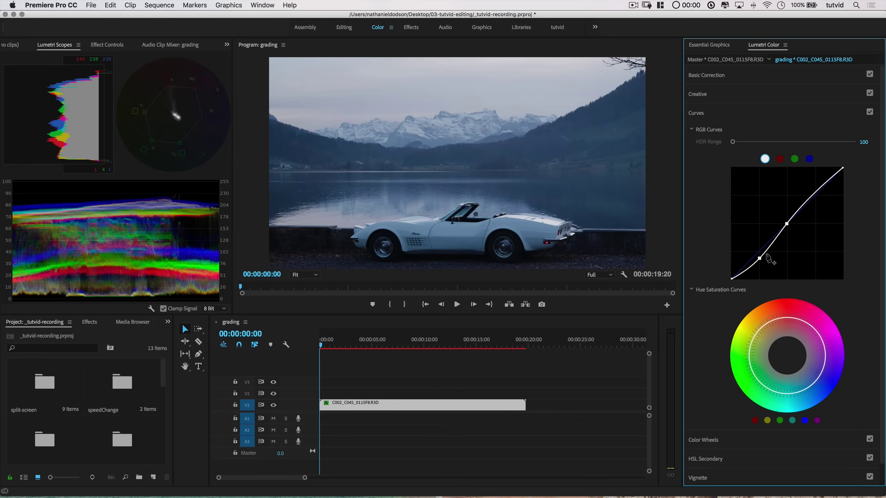
click(813, 195)
drag(813, 195, 811, 190)
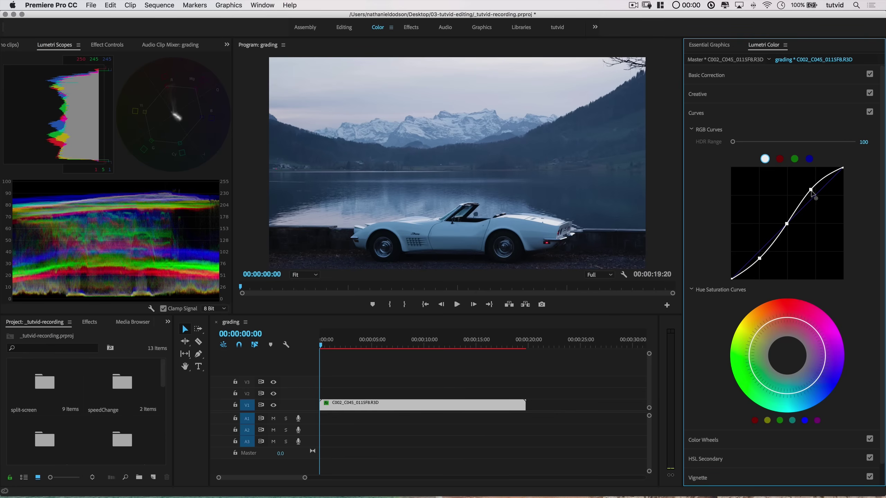
drag(811, 192, 811, 183)
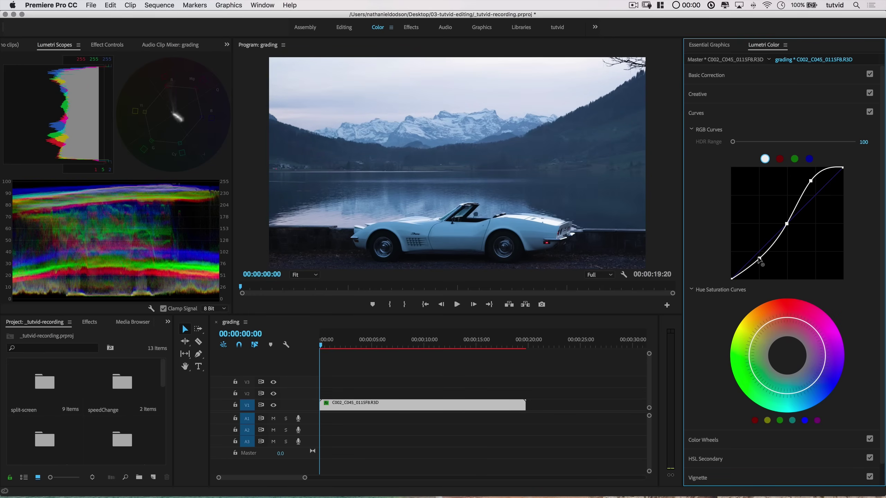
drag(759, 260, 753, 272)
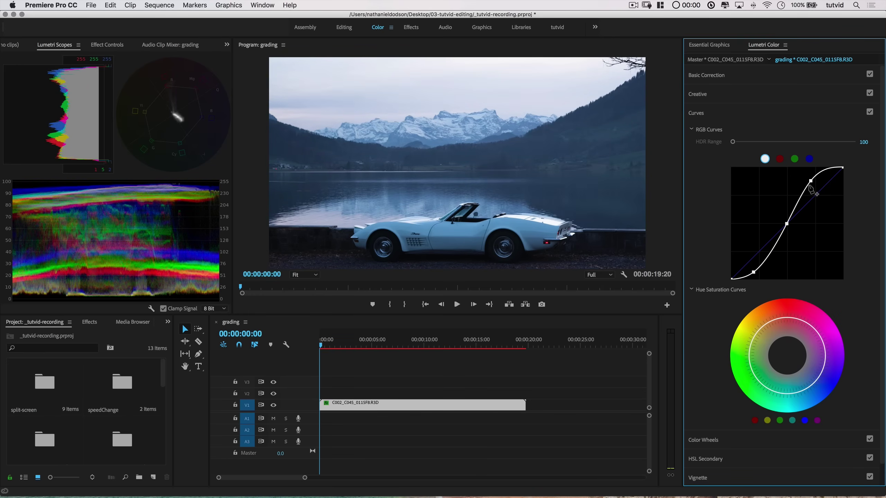
drag(811, 181, 810, 177)
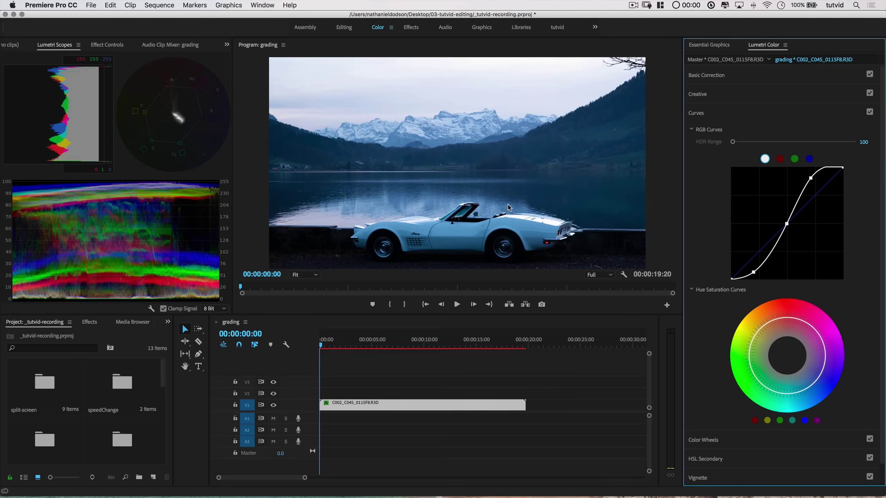
Step: Undo the latest RGB curve point moves with Cmd+Z
key(super+z)
key(super+z)
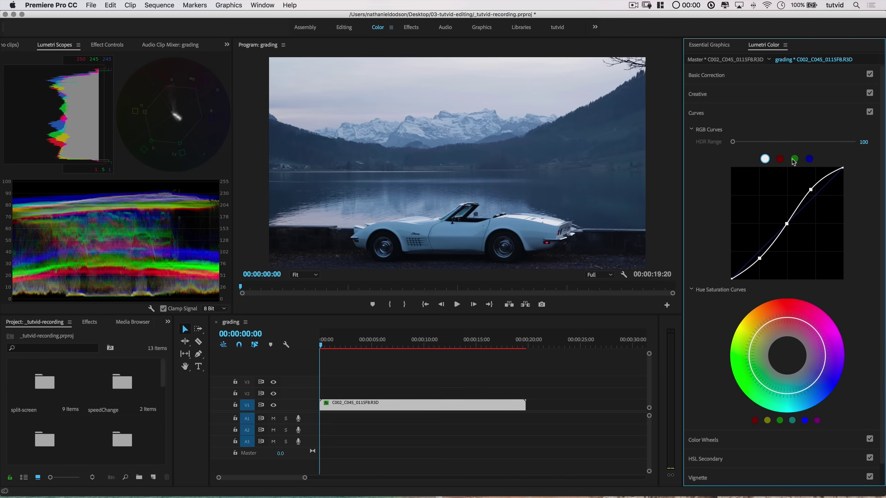
Step: Select the red channel curve and raise a shadow point for a pinkish tint
click(779, 160)
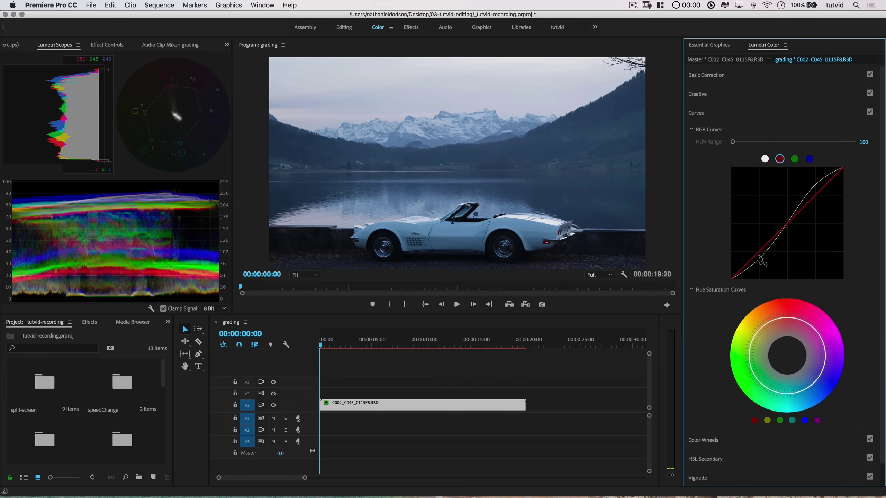
drag(761, 254, 756, 249)
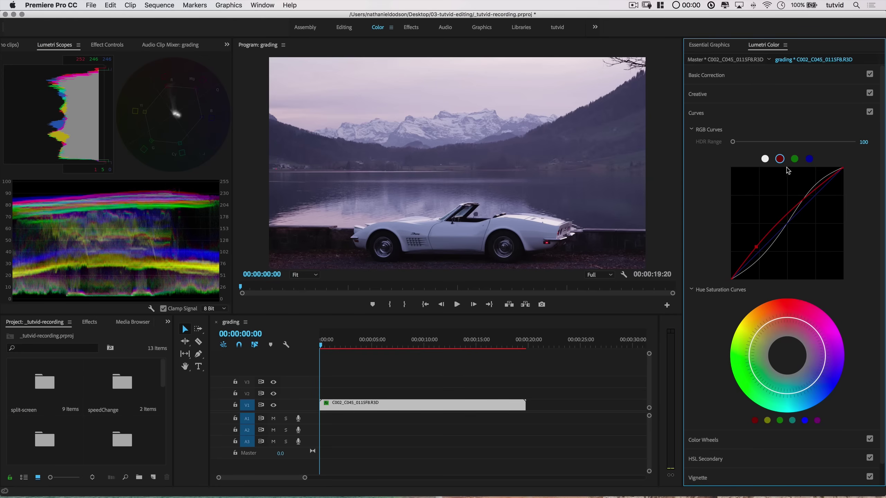
Step: Raise the green channel curve in the upper midtones to neutralise the pink cast
click(794, 159)
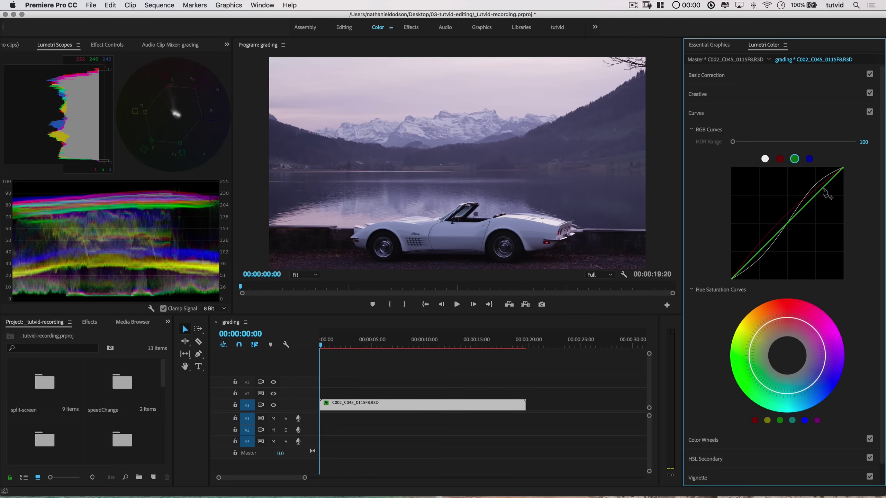
drag(823, 191, 821, 189)
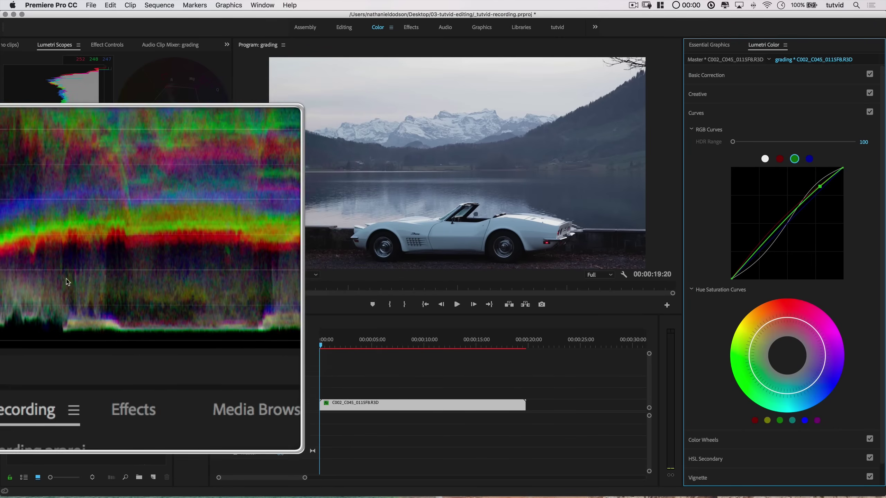
click(780, 159)
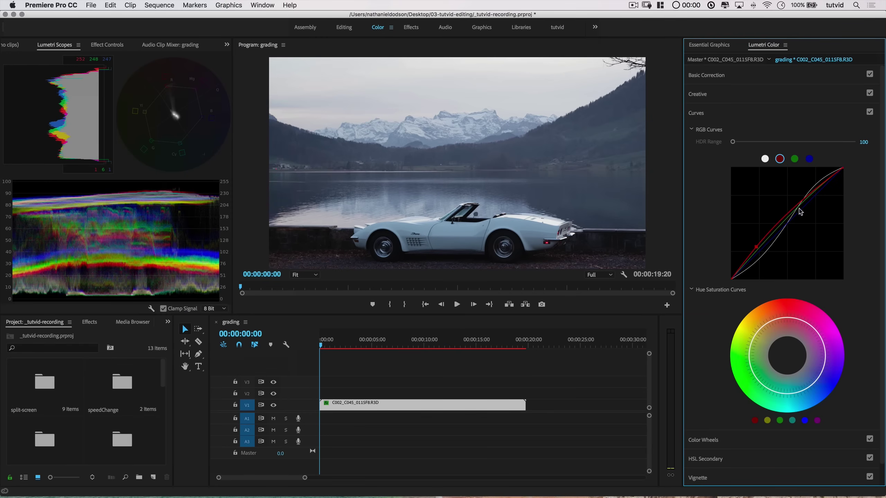
Step: Reshape the red curve's lower mids, then pull the blue curve down and adjust its endpoints
drag(759, 254, 757, 250)
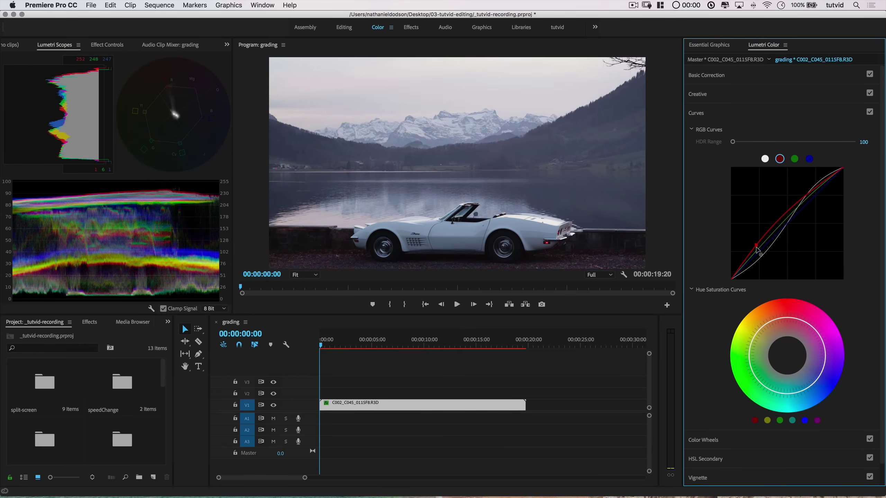
click(809, 160)
click(774, 242)
drag(774, 241, 774, 242)
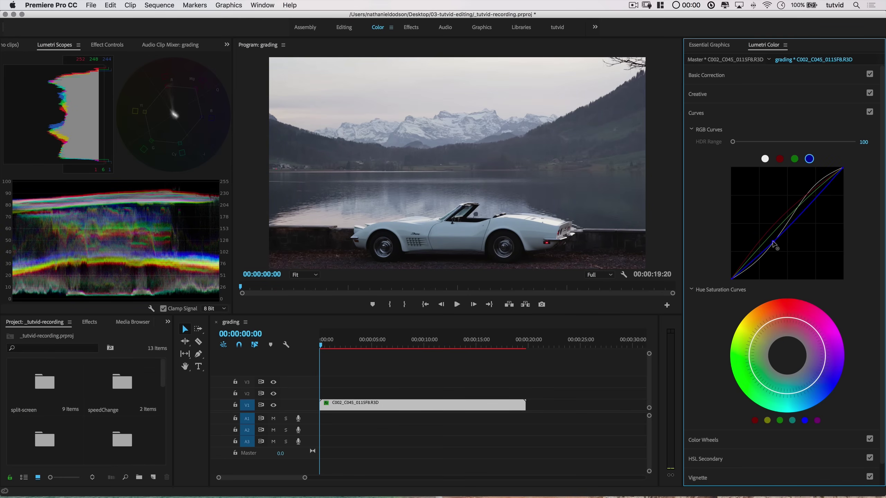
drag(774, 244, 773, 249)
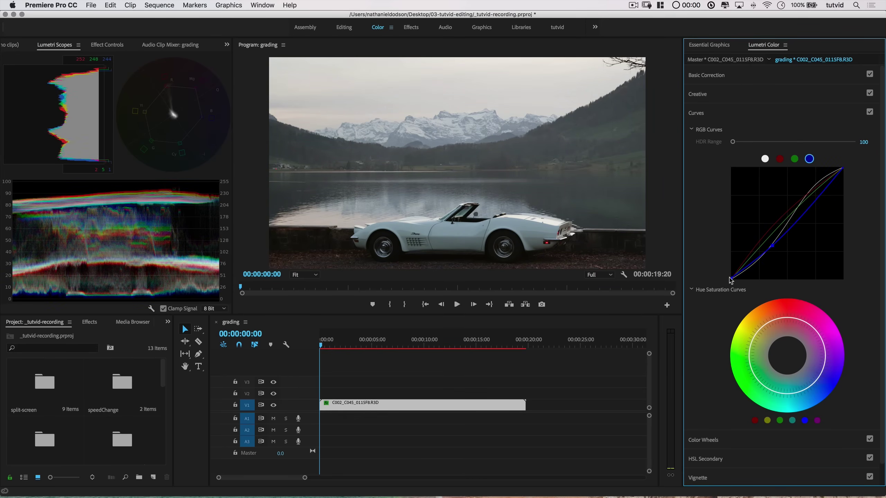
drag(730, 279, 731, 278)
drag(844, 168, 842, 169)
Step: Nudge the red curve's lower point up and collapse the Curves section
click(780, 159)
drag(756, 246, 756, 243)
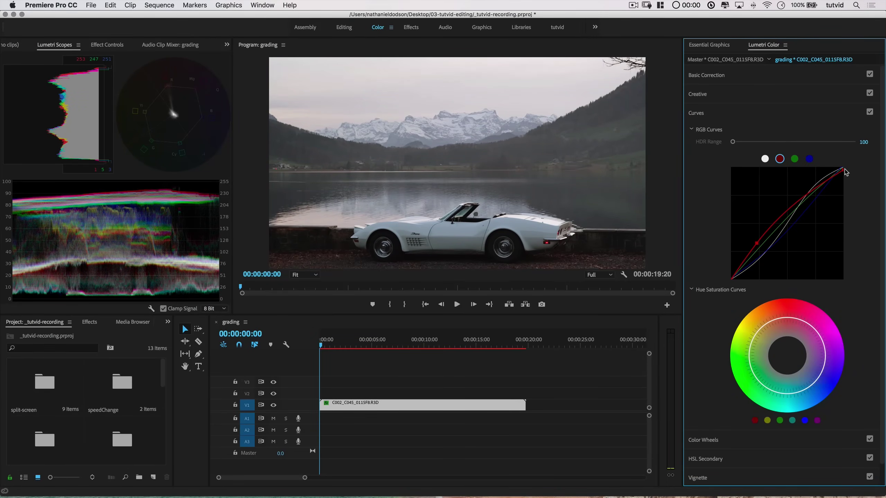
click(727, 112)
Step: Expand Basic Correction, then collapse the Lumetri Color effect in Effect Controls
click(719, 73)
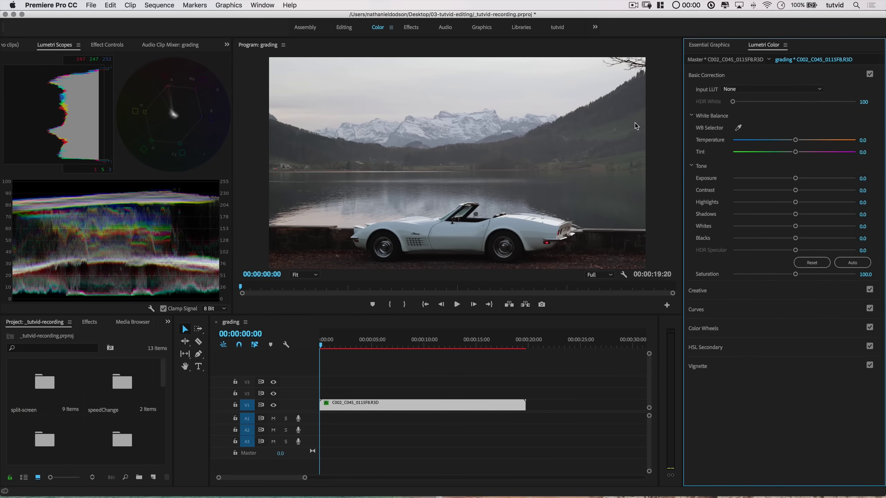
click(108, 46)
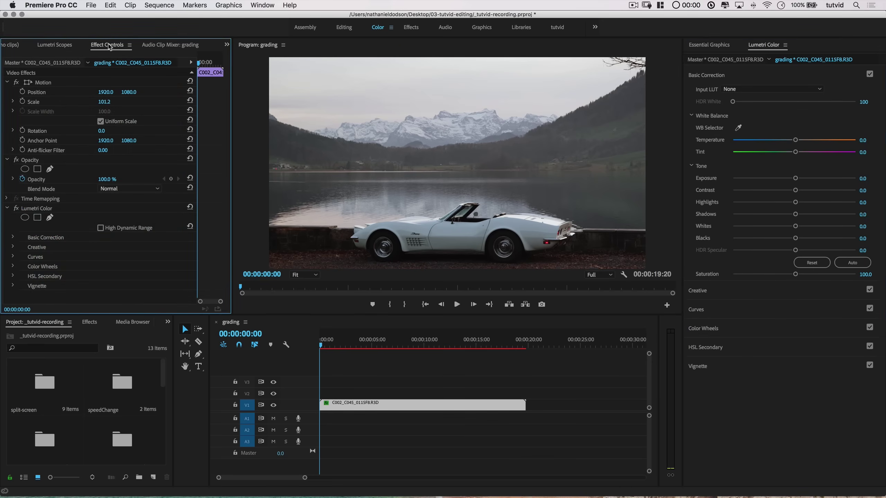
click(7, 208)
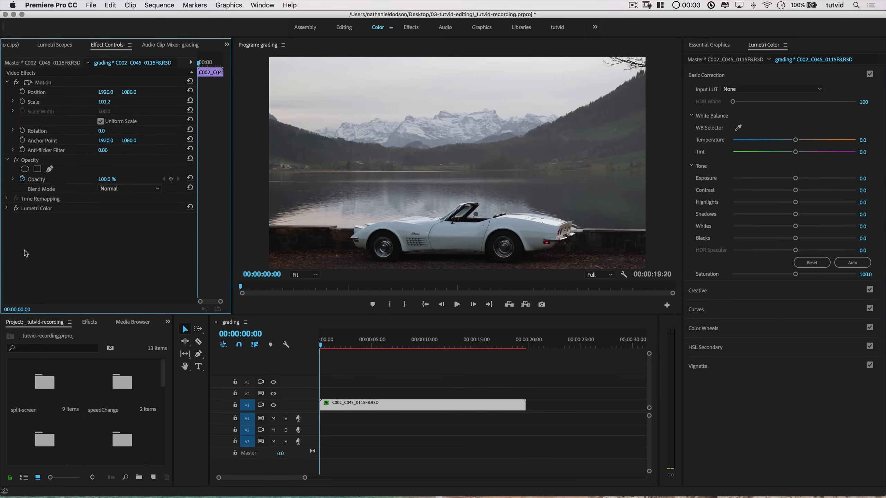
Step: Search the Effects panel for 'Lumetri' and drag a second Lumetri Color onto the clip
click(84, 323)
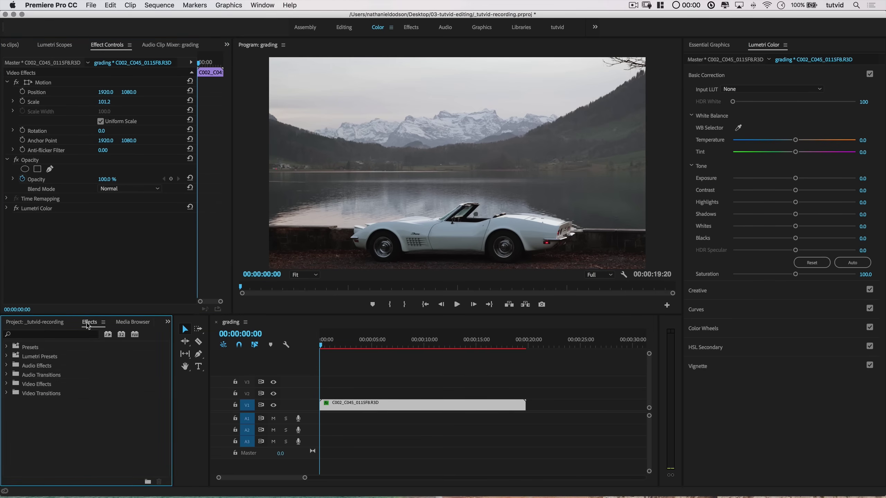
click(53, 332)
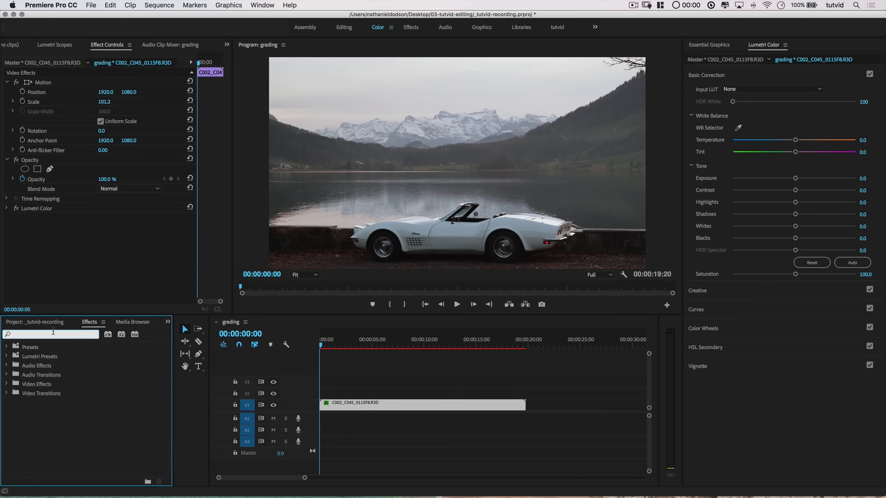
text(Lumetri)
click(7, 356)
drag(38, 405, 90, 260)
Step: Clear the duplicate Lumetri Color effect and expand the remaining one
click(13, 266)
scroll(60, 265, down, 5)
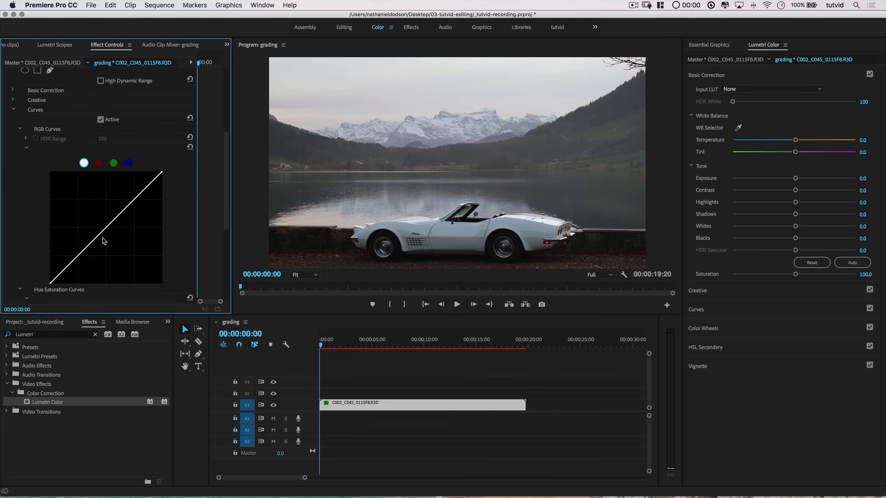
scroll(122, 230, up, 5)
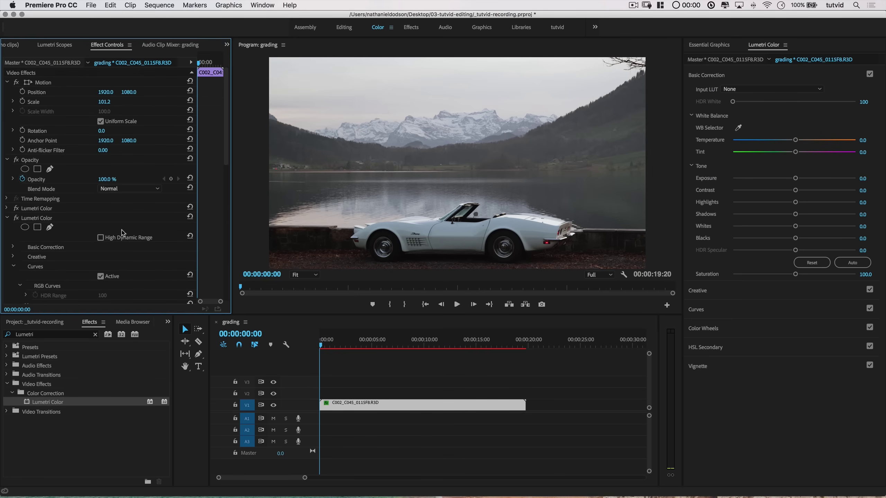
click(56, 219)
right_click(62, 220)
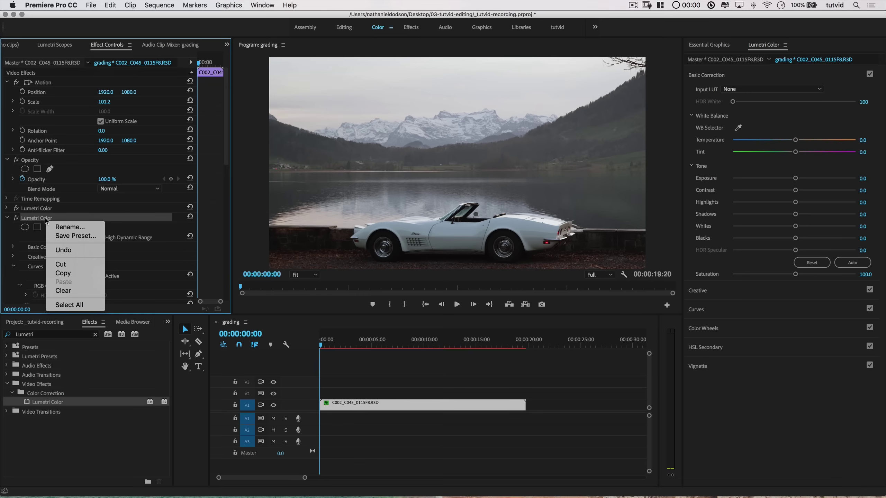
click(69, 290)
click(46, 209)
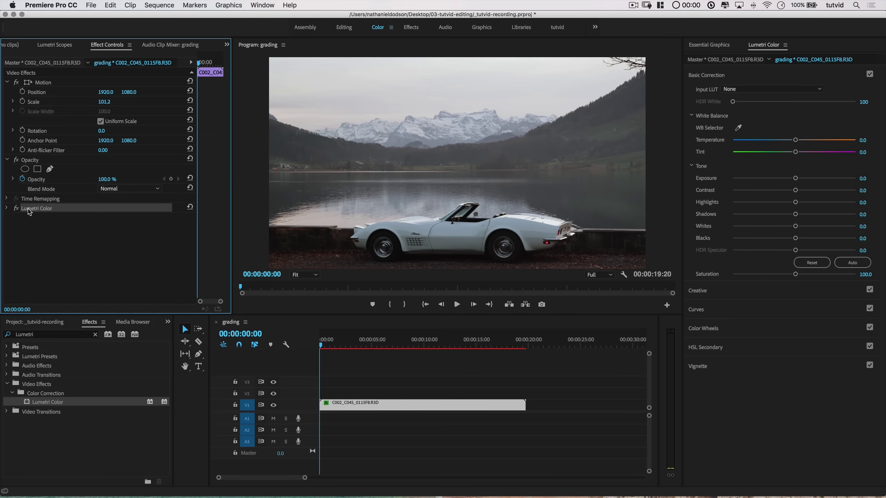
click(8, 208)
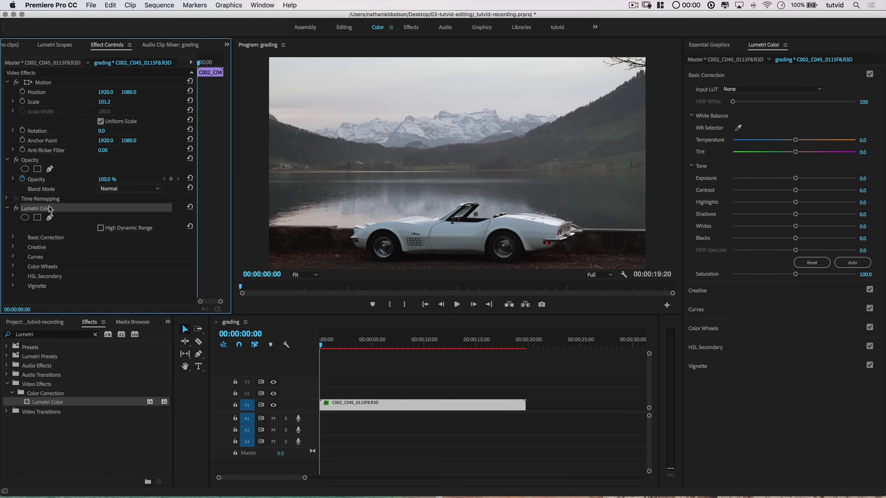
Step: Set Exposure -1.5, Contrast -16.1, Shadows -20.6, Whites -19.9, Blacks 10.1 and Saturation 131.8
click(426, 403)
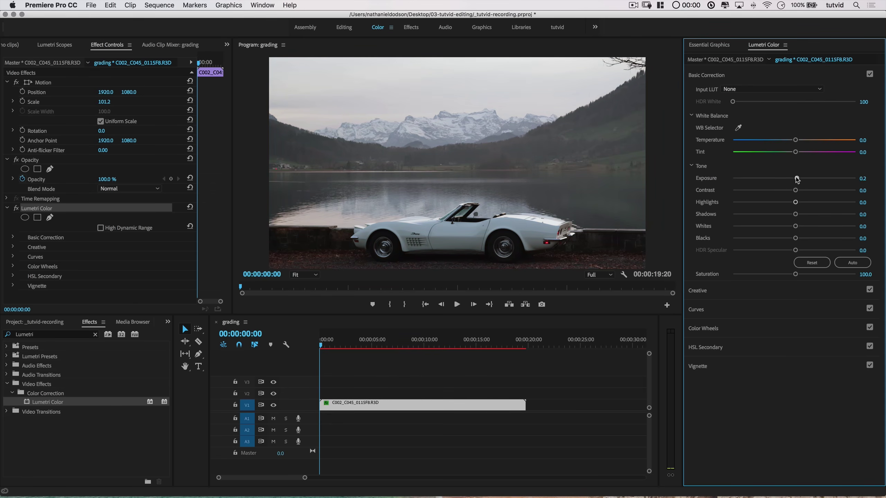
drag(795, 179, 781, 229)
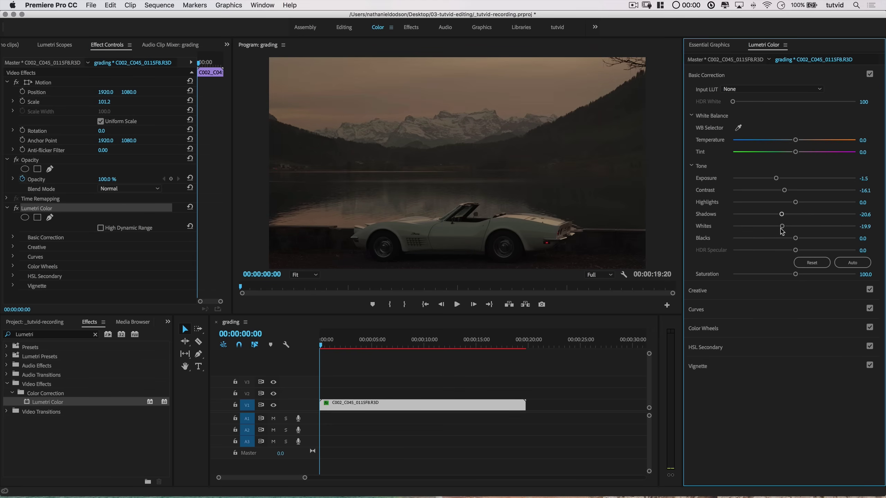
drag(795, 238, 800, 239)
drag(796, 277, 814, 278)
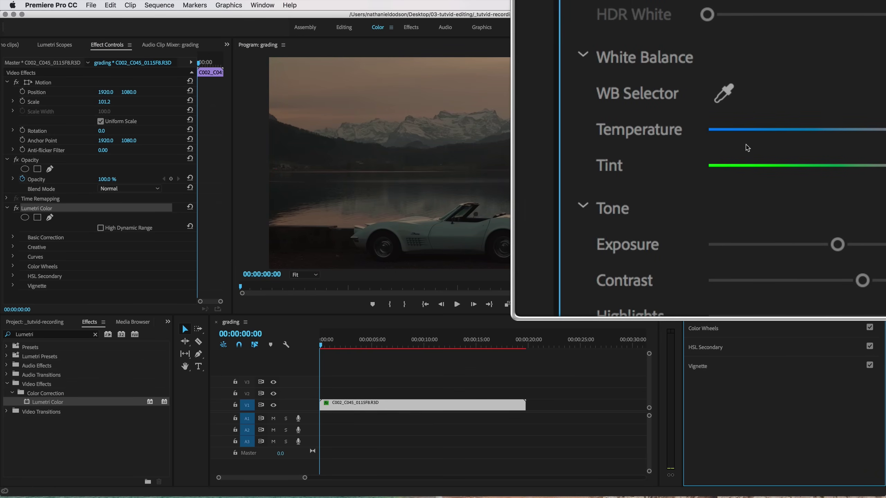
Step: Raise the White Balance Temperature to 49.8 for a warm red-orange cast
drag(785, 141, 808, 153)
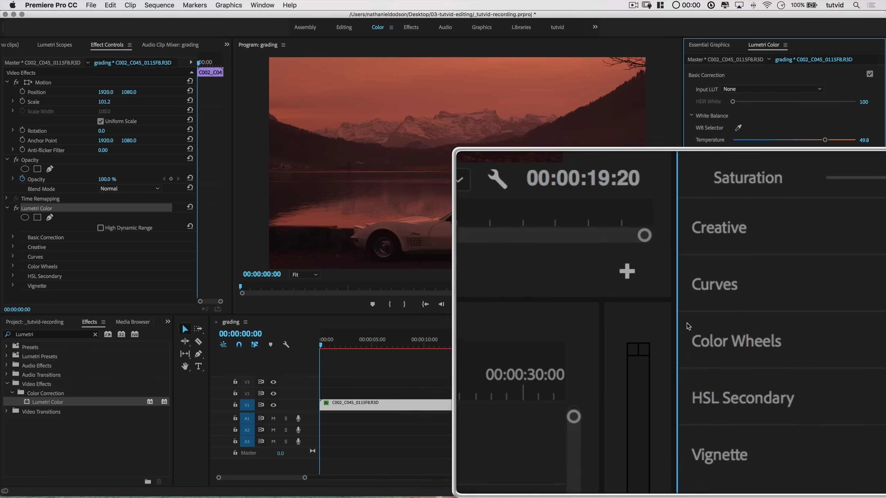
Step: Expand the Lumetri Color Wheels section and bring up the Lumetri Scopes panel
click(705, 332)
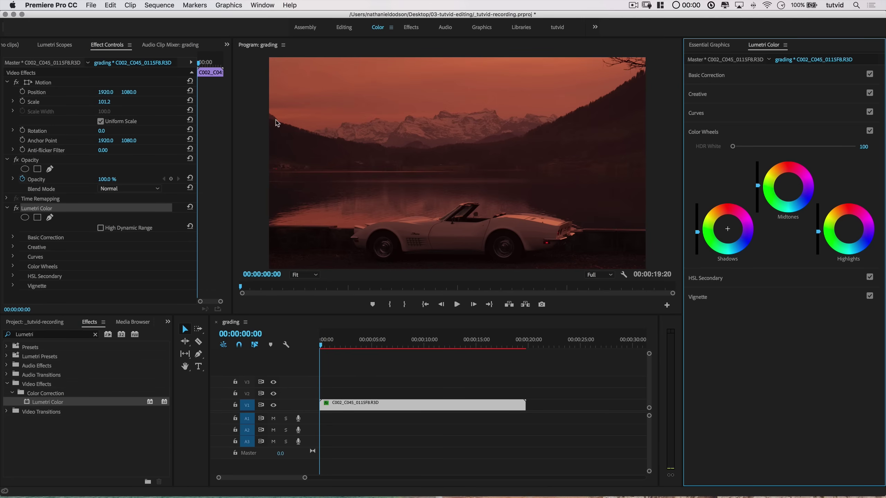
click(60, 49)
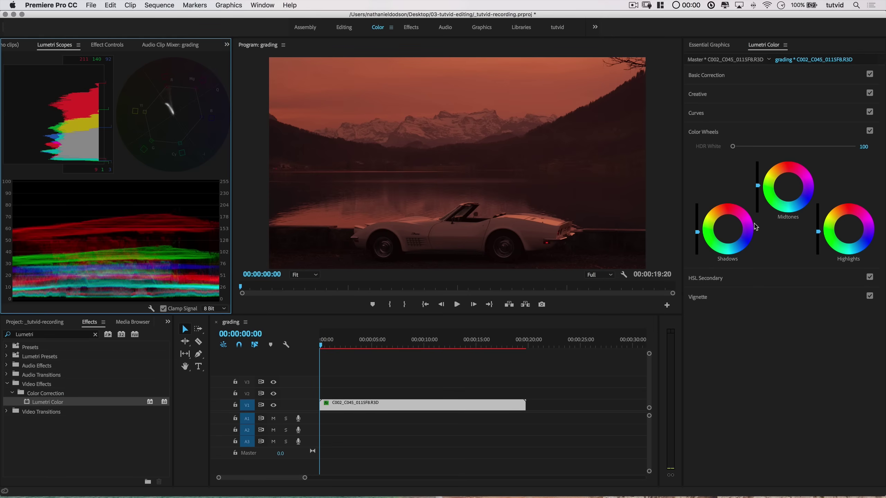
Step: Nudge the Shadows and Highlights wheels slightly and push the Midtones wheel strongly toward magenta
click(728, 229)
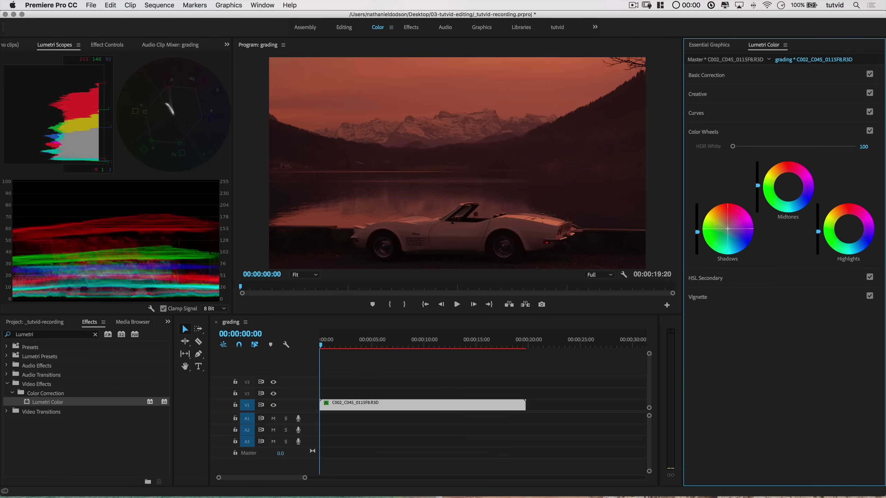
drag(729, 229, 729, 227)
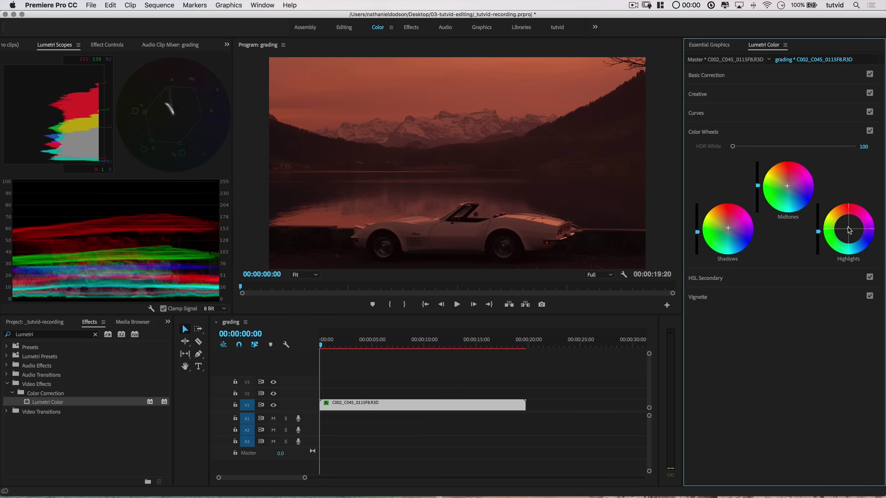
drag(849, 230, 849, 231)
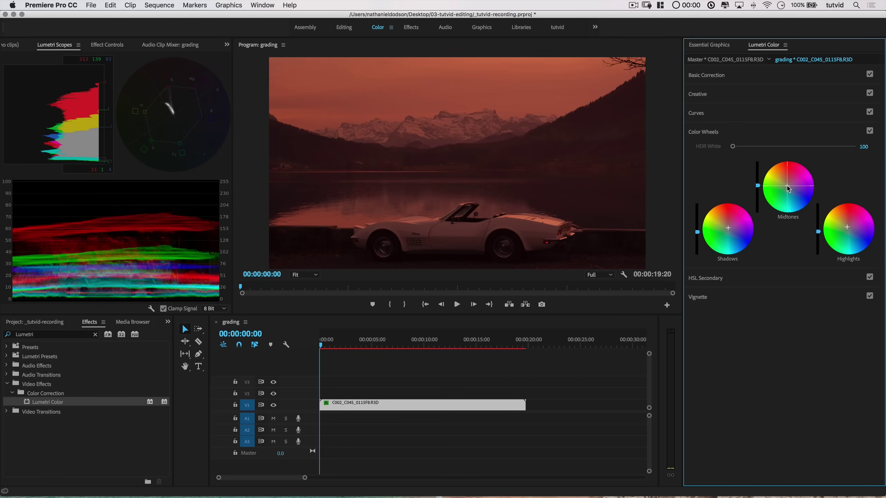
drag(788, 189, 807, 171)
click(600, 275)
Step: Keep playback resolution at Full and reset the Midtones wheel to neutral
click(603, 280)
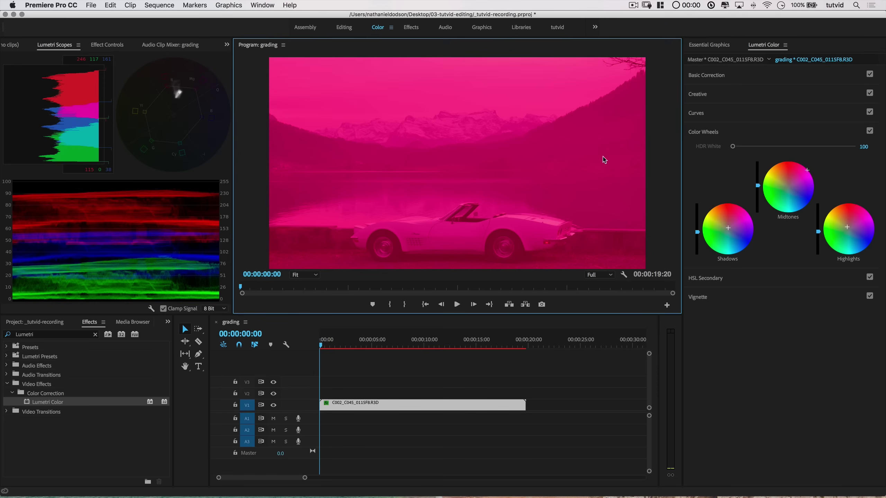
click(808, 173)
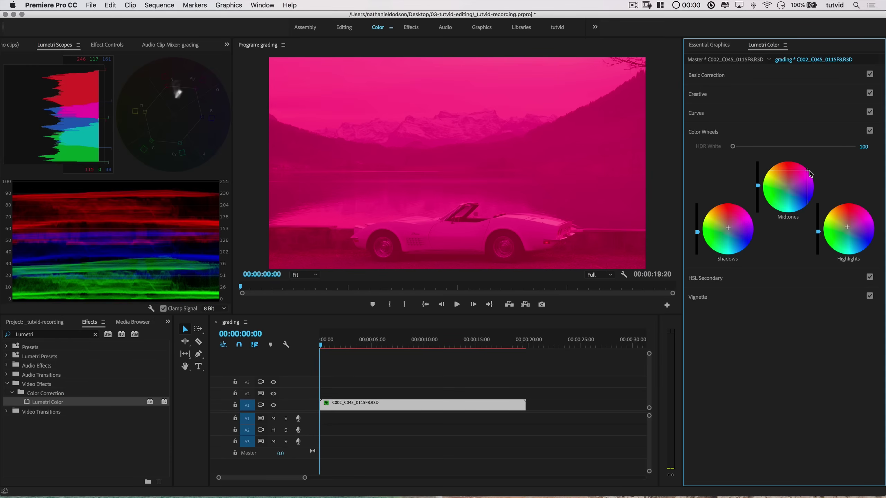
double_click(808, 173)
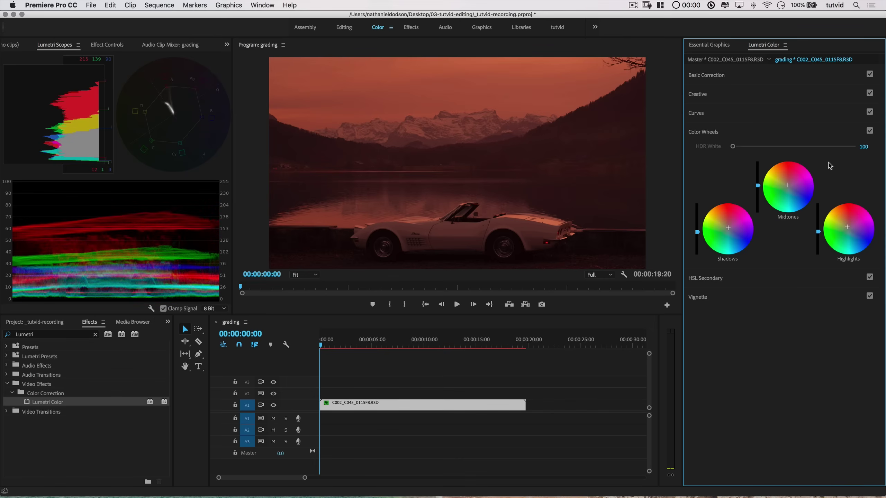
Step: In Effect Controls, collapse Lumetri Color and toggle it off then on to compare
click(109, 48)
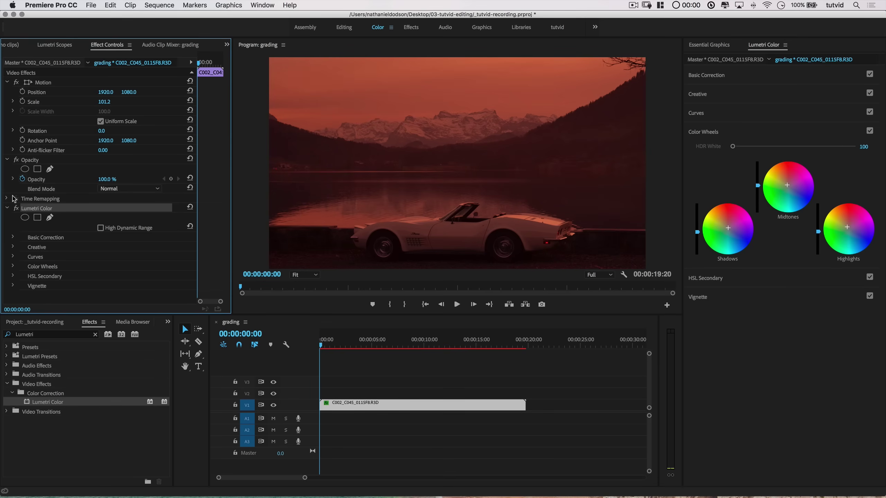
click(7, 208)
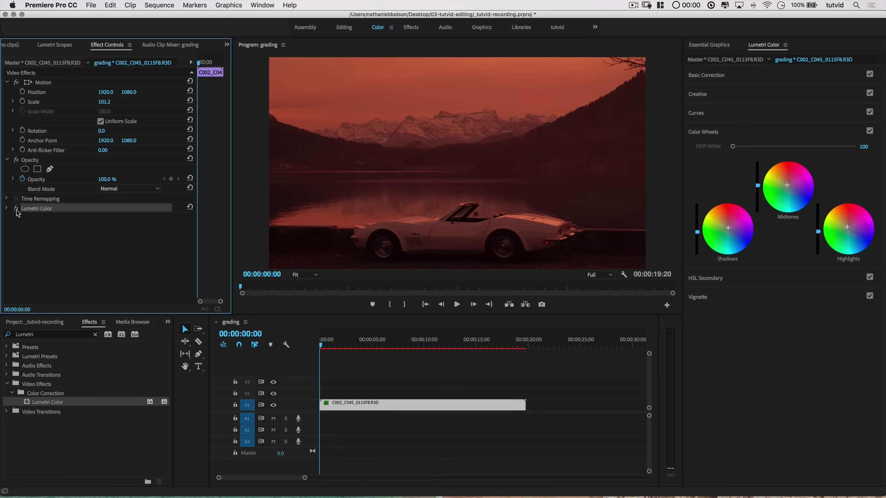
click(16, 209)
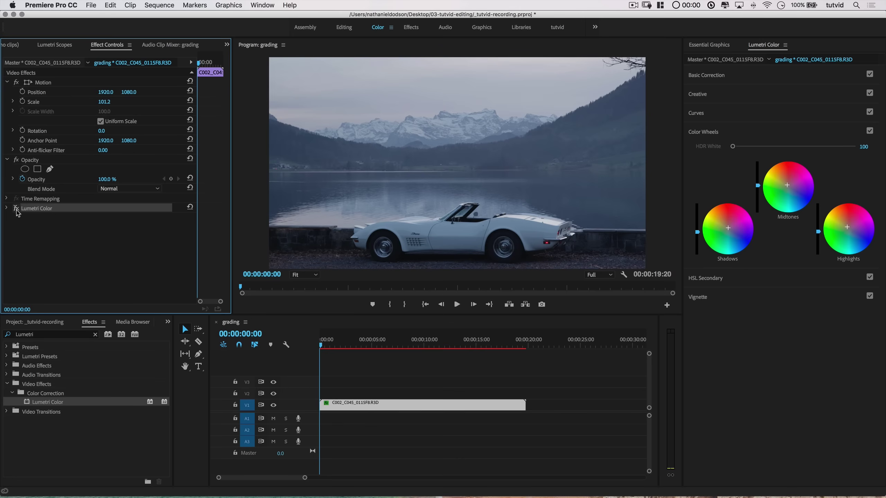
click(17, 210)
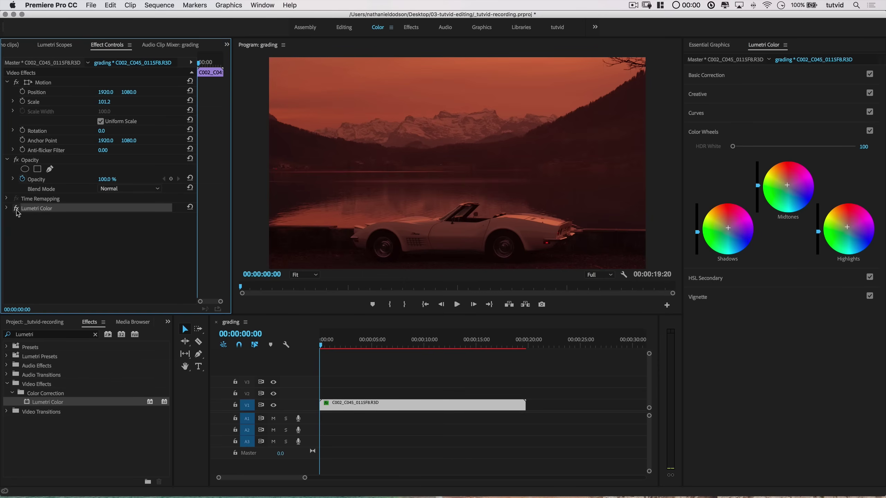